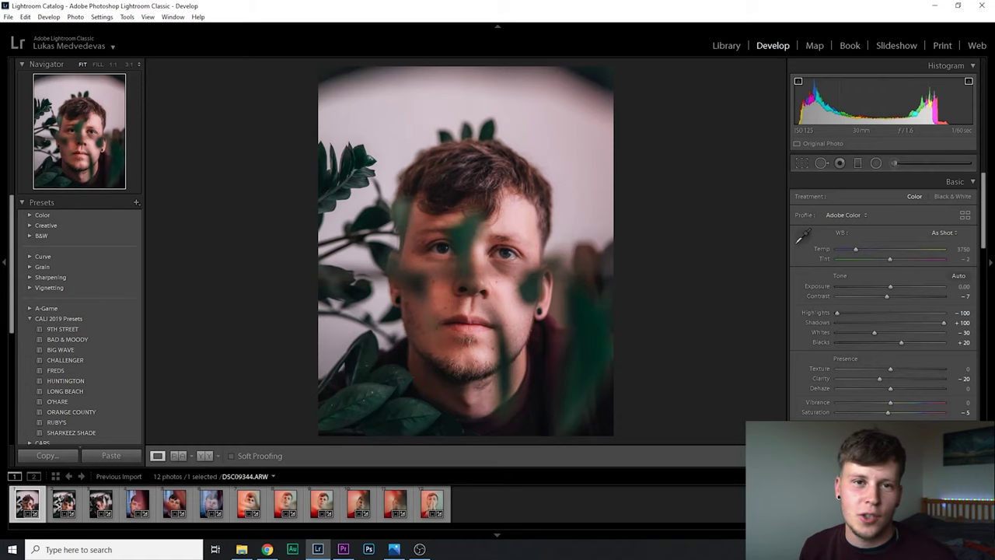
- Advance to the second self-portrait, the close-up behind a blurred red foreground
key(Right)
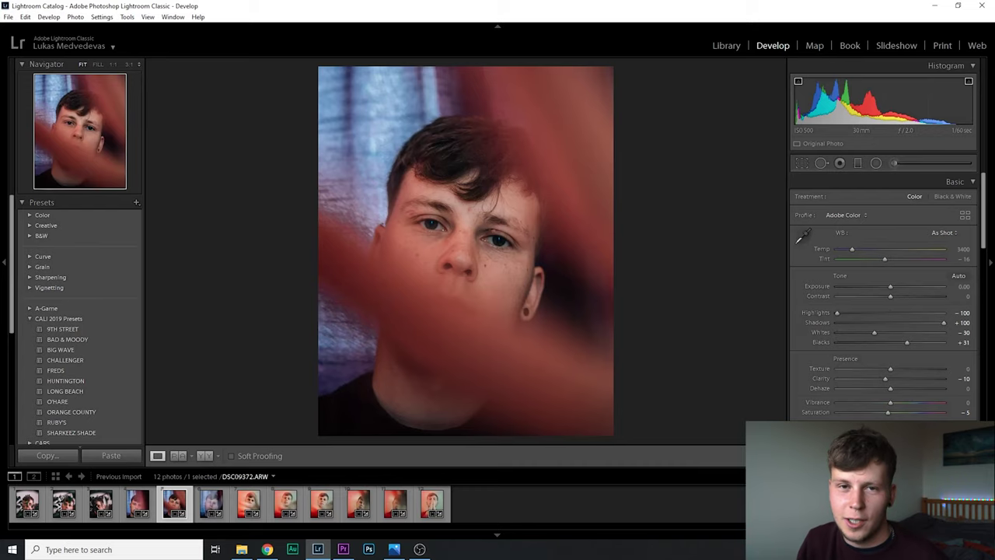
- Step forward to the hazy blue-toned self-portrait with red edges
key(Right)
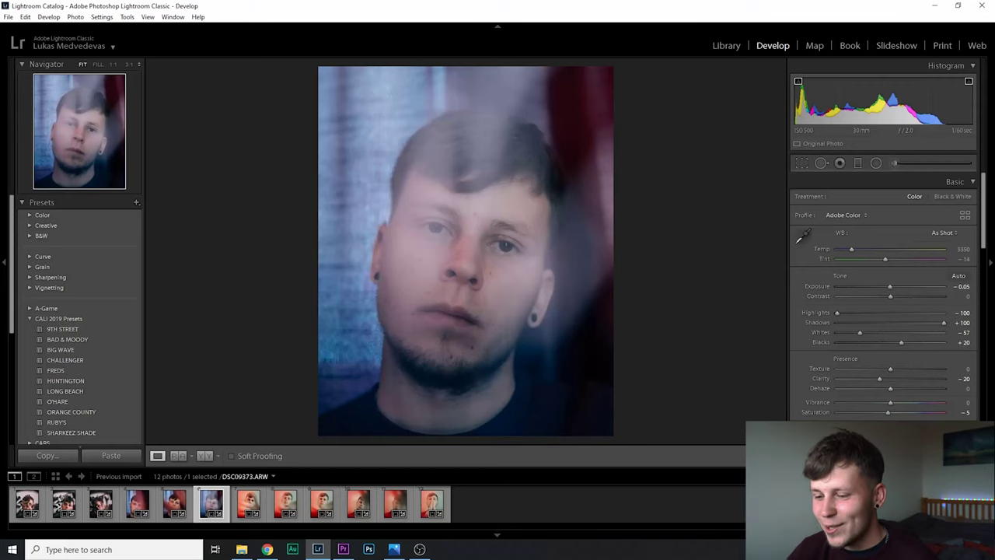
- Advance to DSC09382, the red-and-teal portrait behind a blurred hand
key(Right)
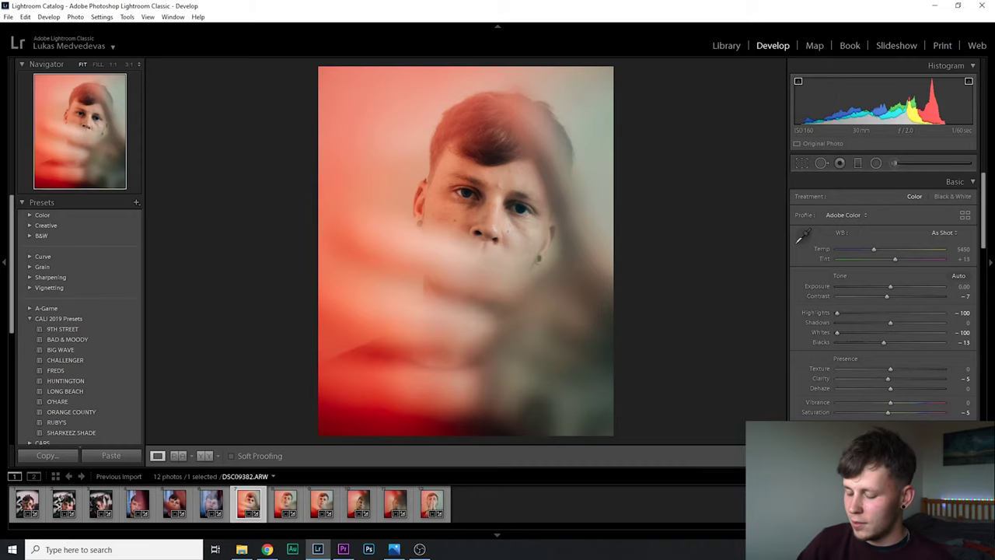
- Step through the filmstrip to the last photo, DSC09397, with praying hands
key(Right)
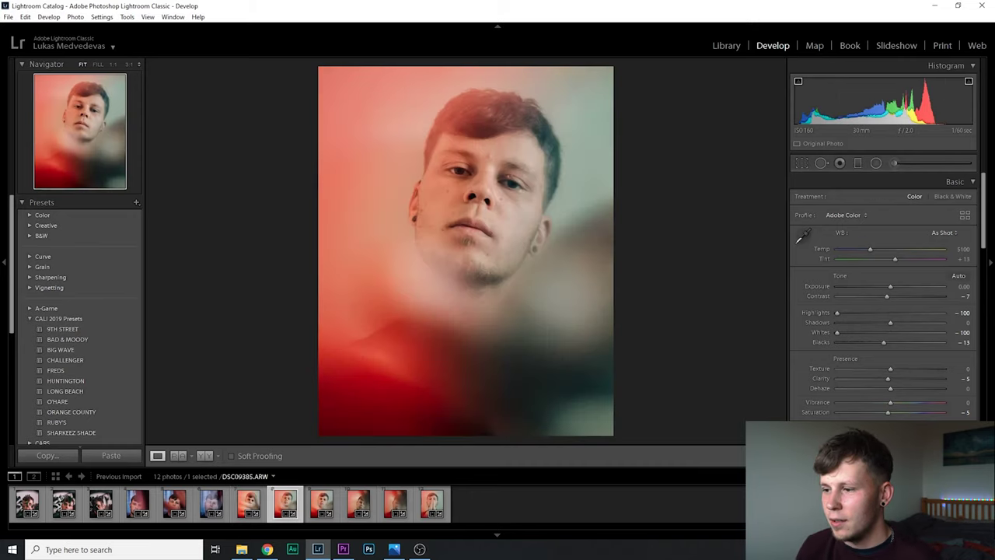
key(Right)
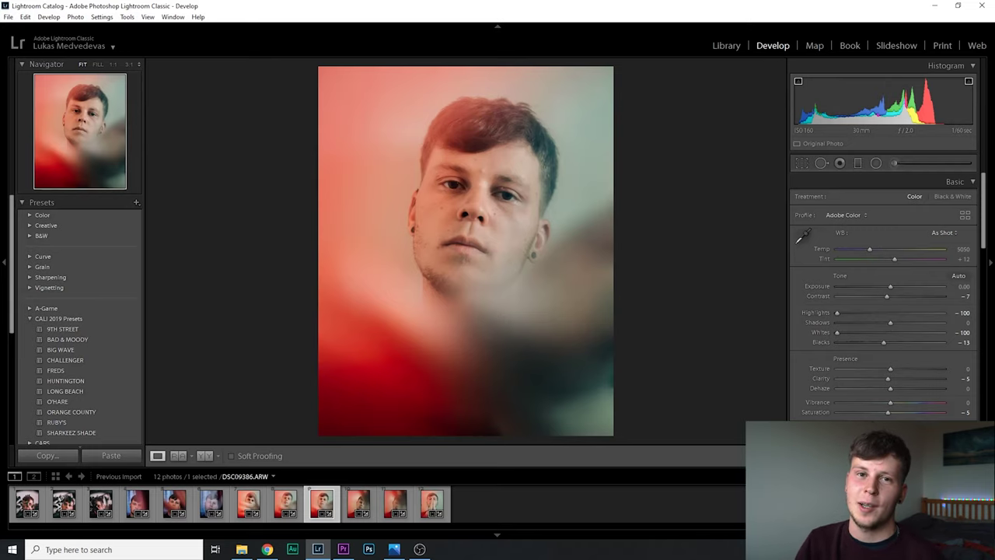
key(Right)
key(Right)
key(Right)
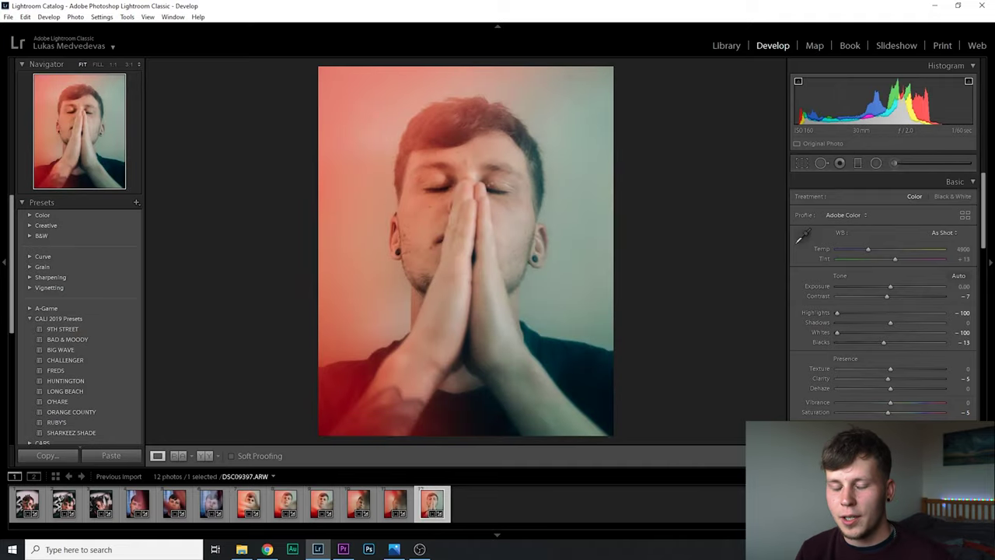